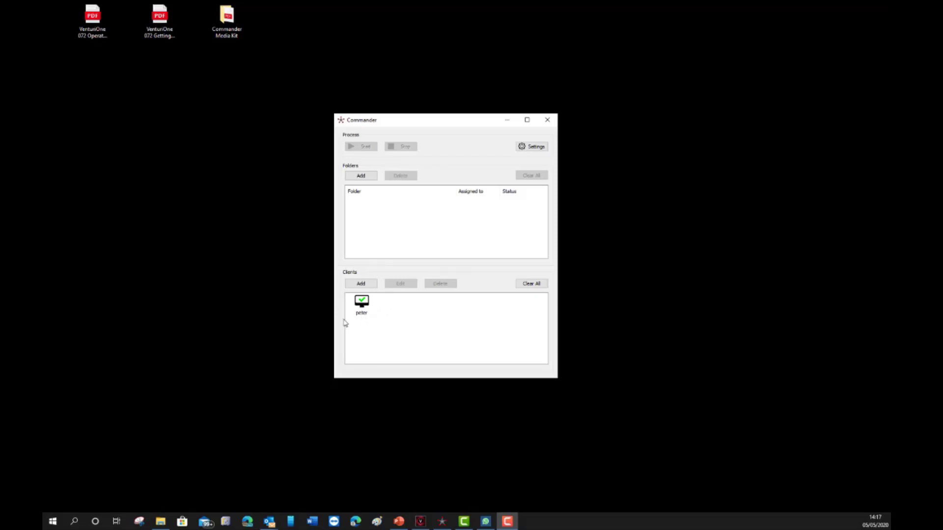
Step: Add a client with blank name and IP address, and delete it from the client list
left_click(361, 285)
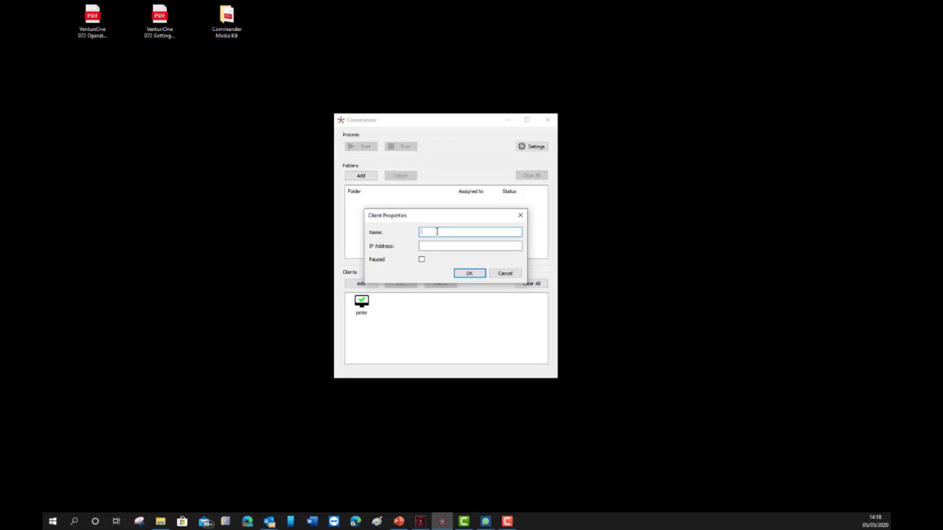
left_click(469, 274)
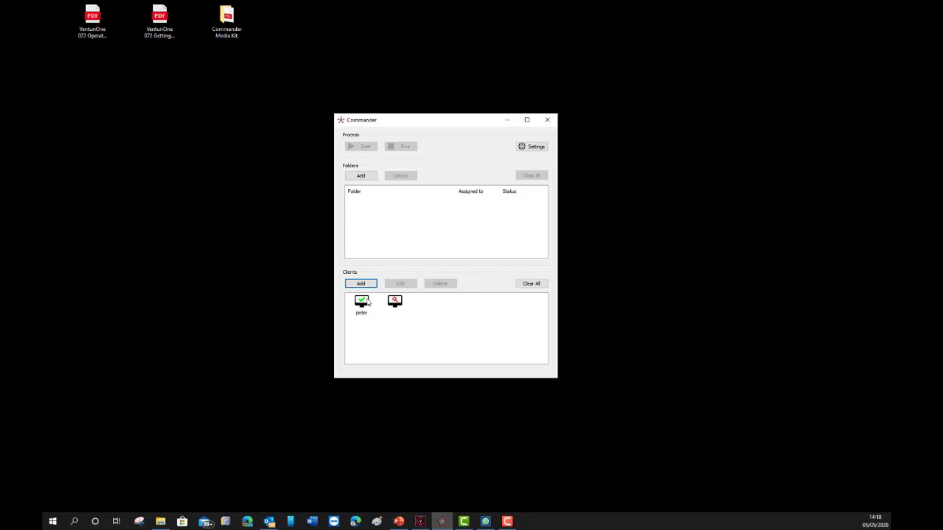
left_click(395, 302)
left_click(441, 285)
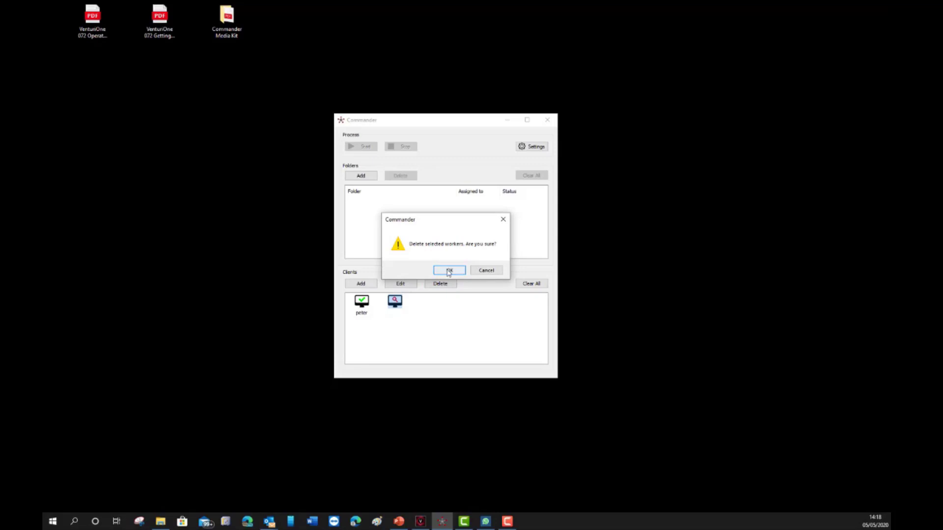
left_click(448, 271)
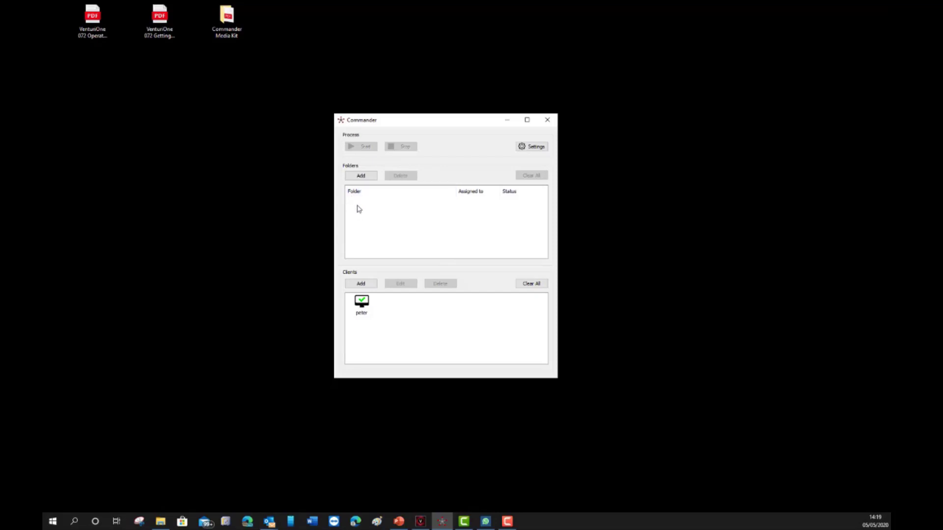
Step: Add the TCR folder from Datasets to the list of folders to process
left_click(361, 177)
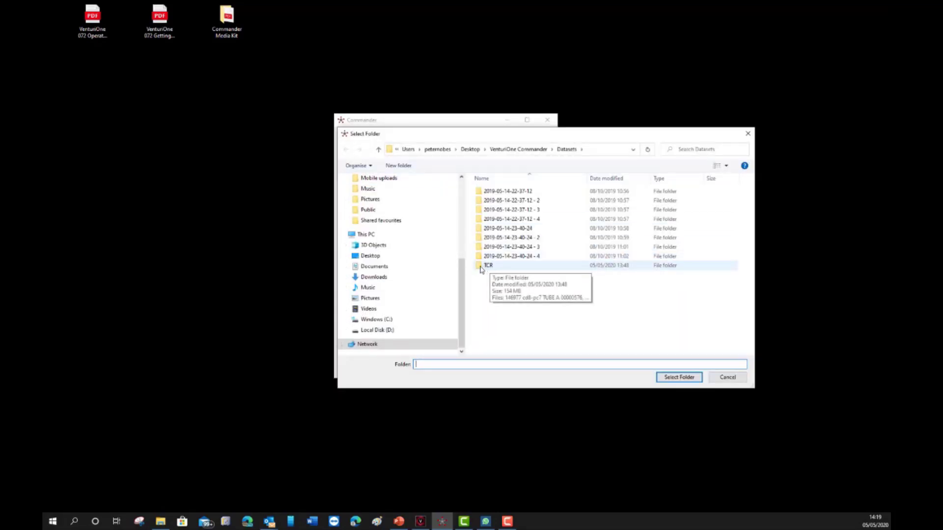
left_click(480, 268)
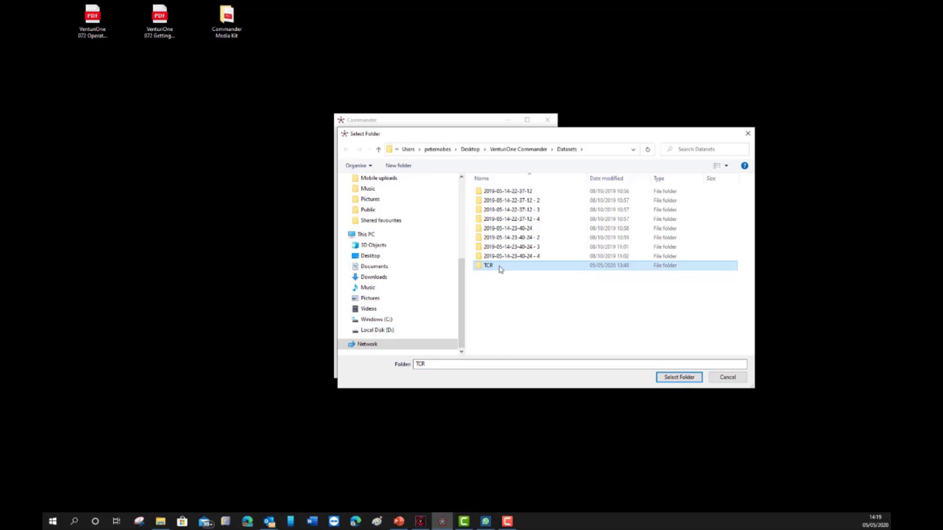
left_click(680, 377)
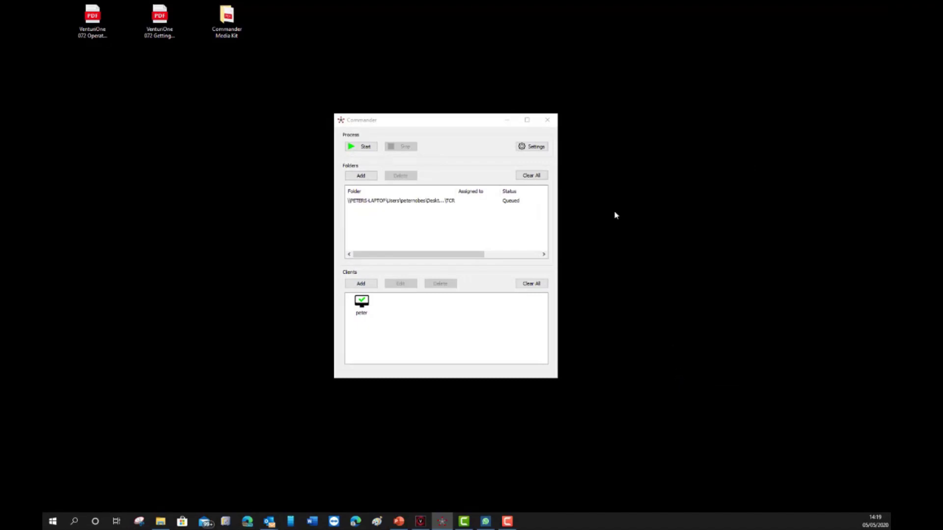
Step: Set the playlist in the settings to the TCR playlist file in the TCR dataset folder
left_click(532, 150)
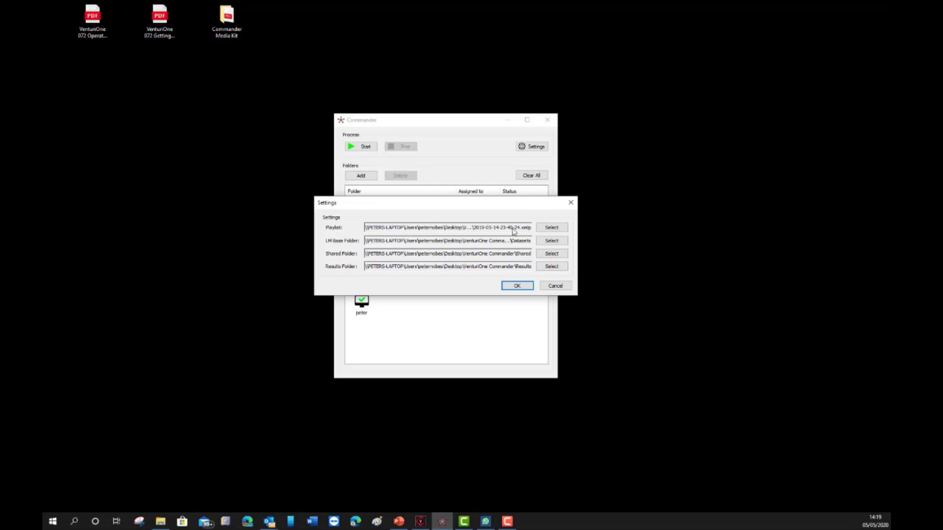
left_click(552, 228)
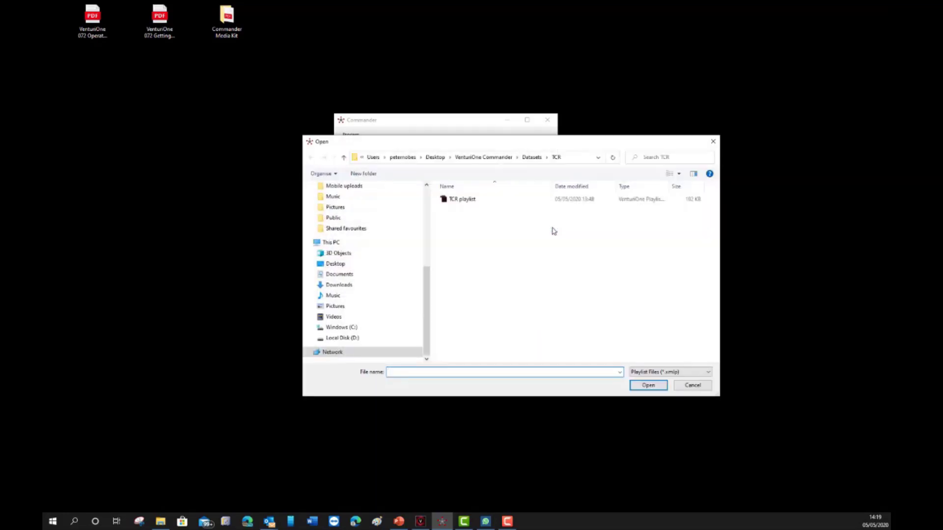
left_click(469, 201)
left_click(638, 387)
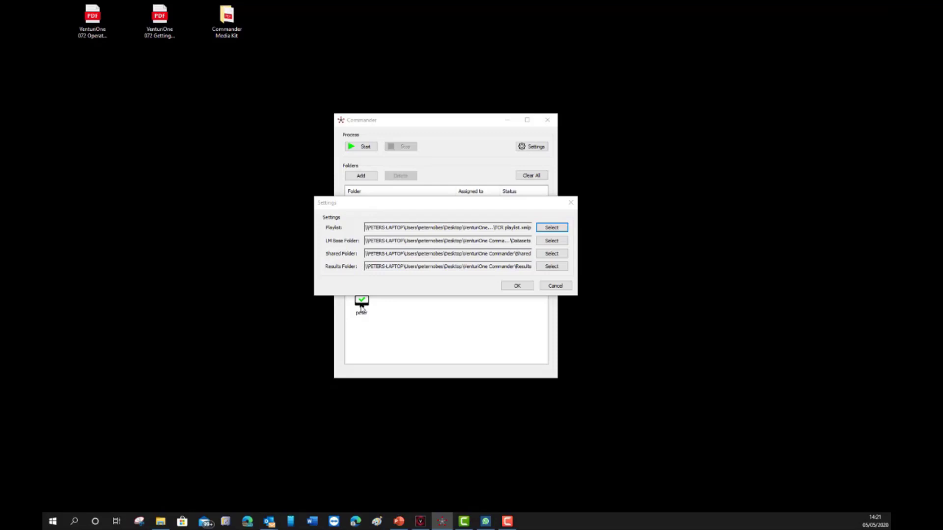
left_click(515, 288)
left_click(517, 286)
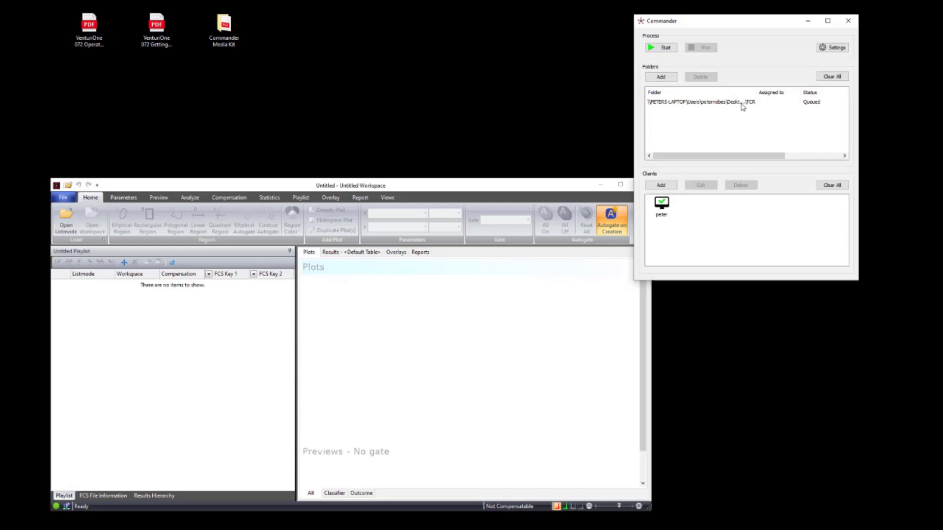
Step: Process the queued TCR folder and view its results spreadsheet, closing it when done
left_click(665, 48)
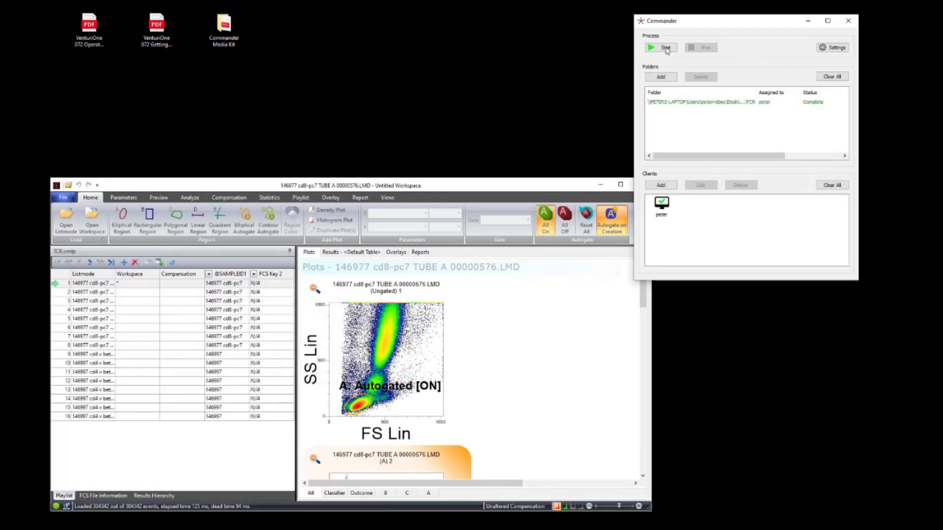
double_click(722, 103)
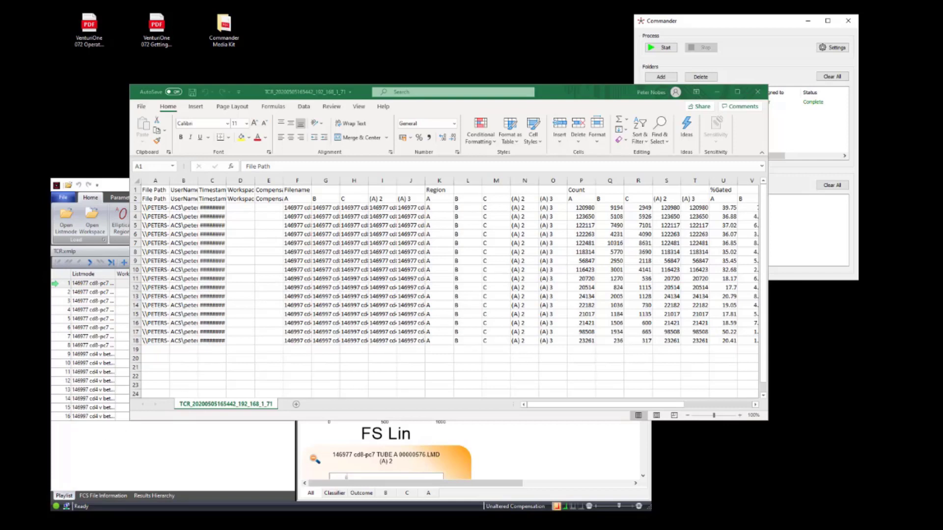
left_click(759, 94)
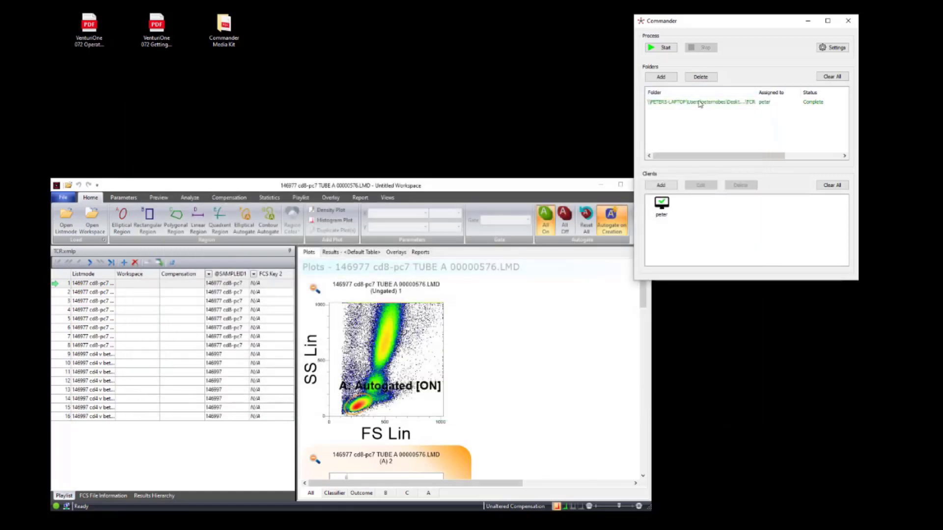
Step: Delete the processed TCR folder from the folder list
left_click(700, 103)
left_click(701, 76)
left_click(748, 172)
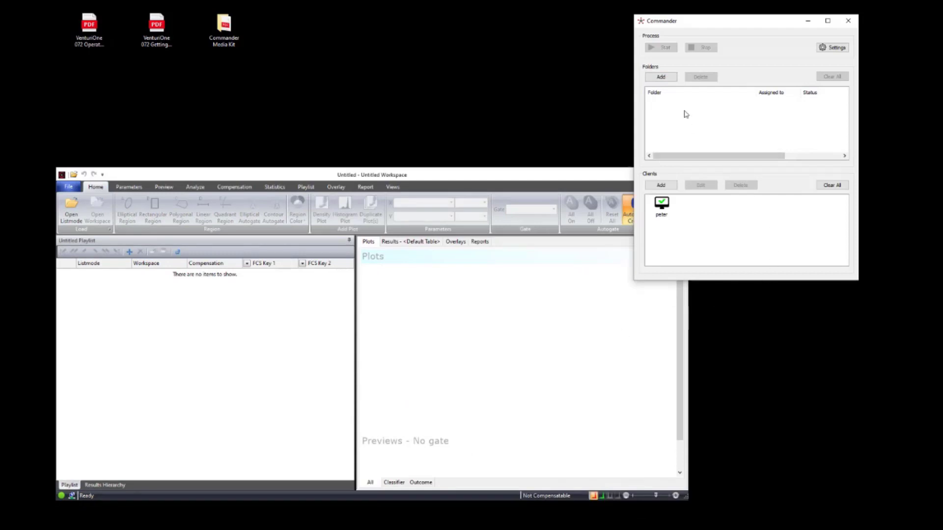
left_click(663, 78)
left_click(663, 93)
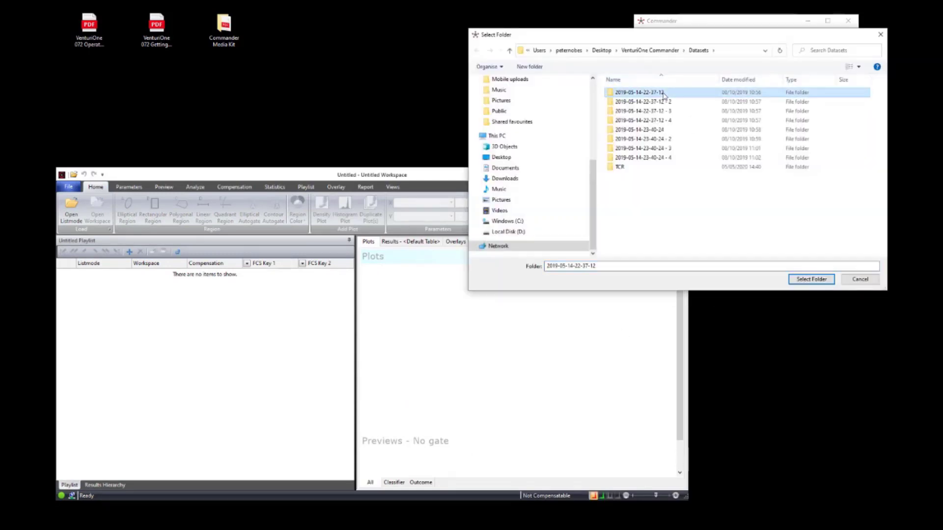
left_click_drag(664, 93, 689, 123)
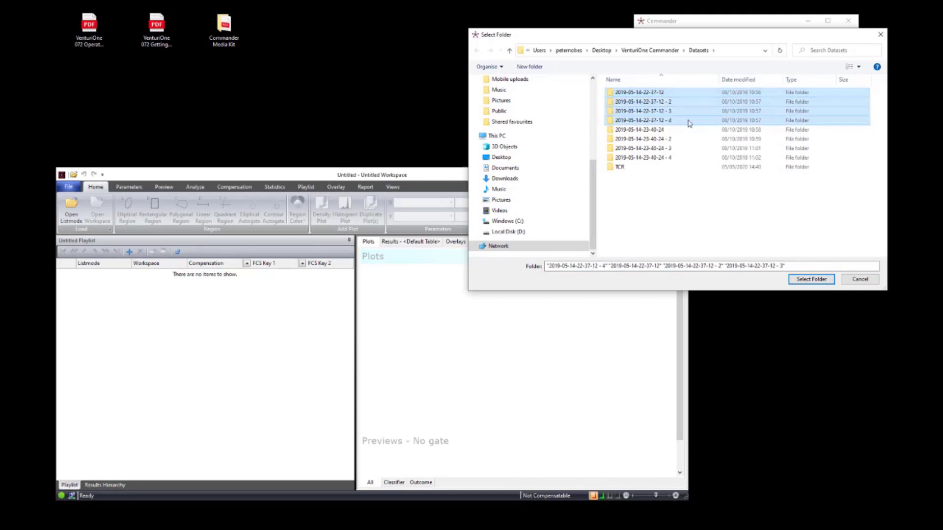
left_click(812, 279)
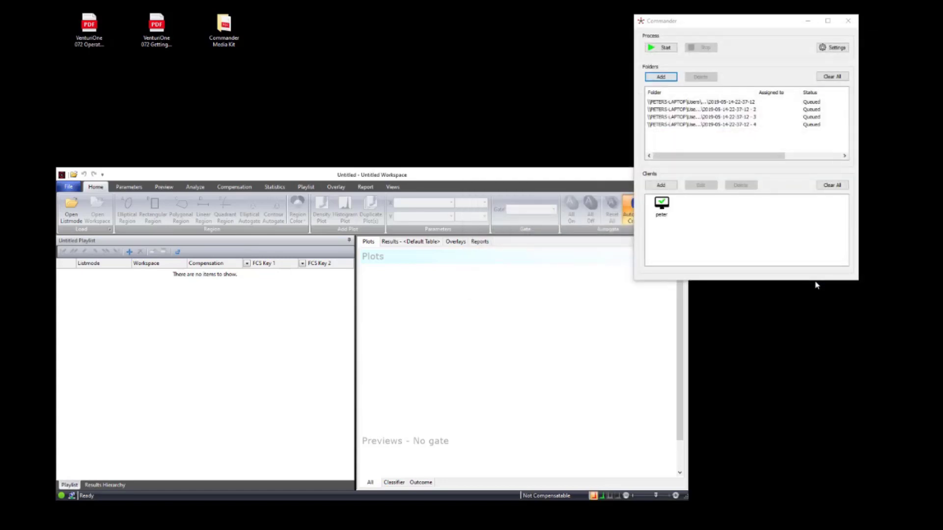
Step: Set the playlist to new.xmlp from the Template folder and start processing the four queued folders
left_click(834, 48)
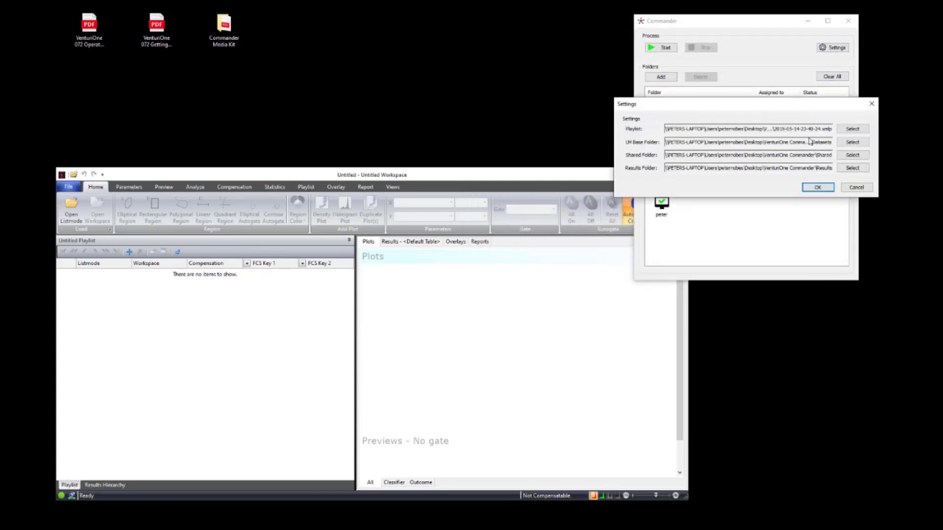
left_click(852, 129)
left_click(599, 60)
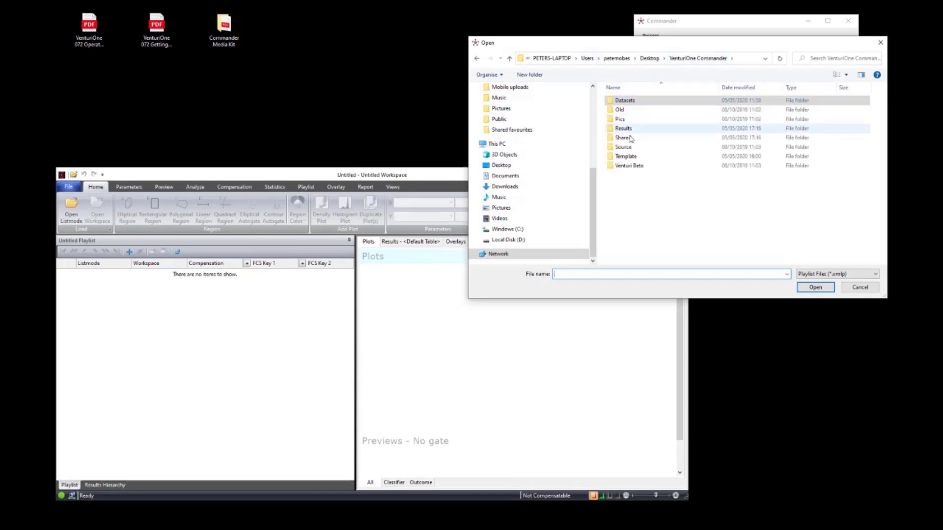
double_click(629, 156)
double_click(621, 110)
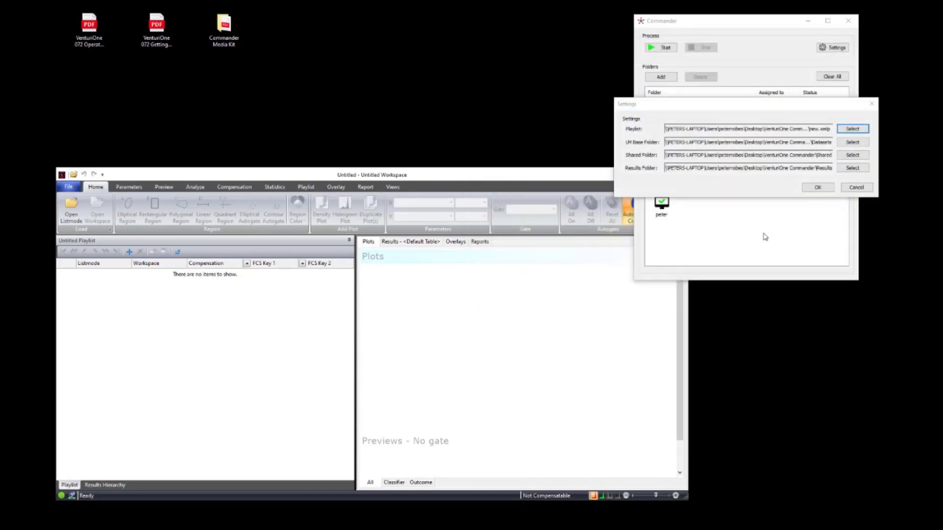
left_click(818, 187)
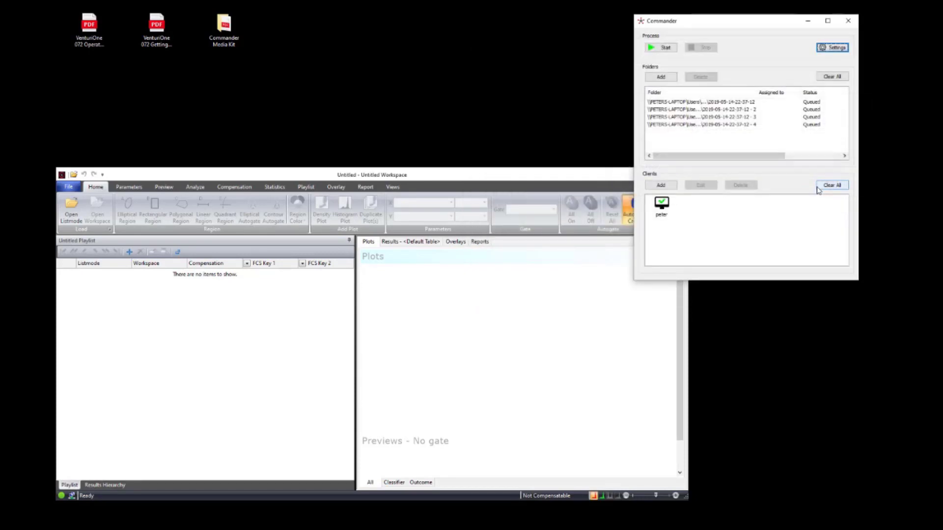
left_click(660, 47)
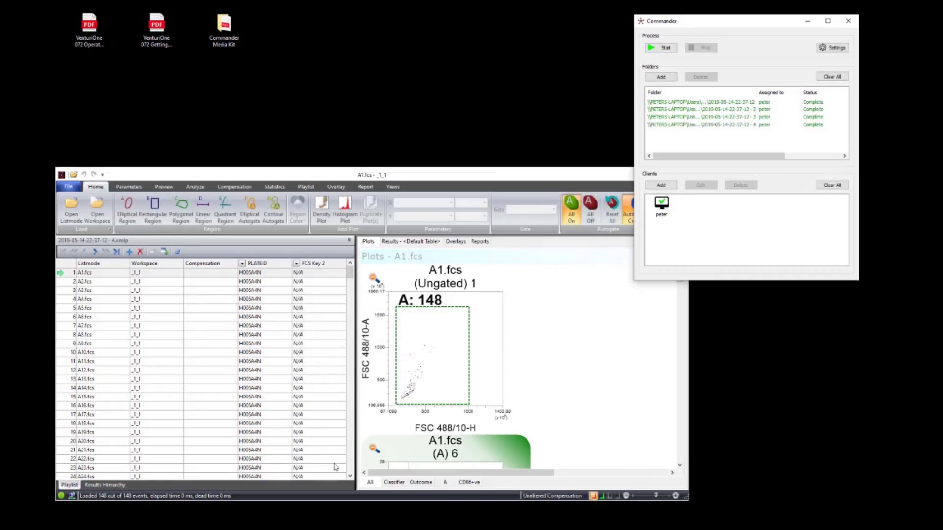
Step: Switch to File Explorer and examine the exported result files in the VenturiOne Commander Results folder
left_click(158, 527)
right_click(158, 526)
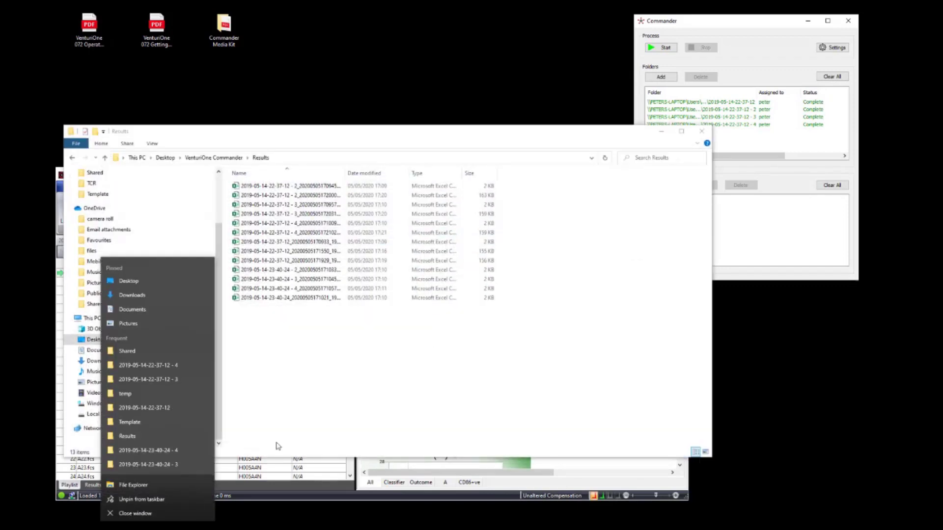
left_click(294, 430)
left_click_drag(331, 375, 259, 183)
left_click(352, 323)
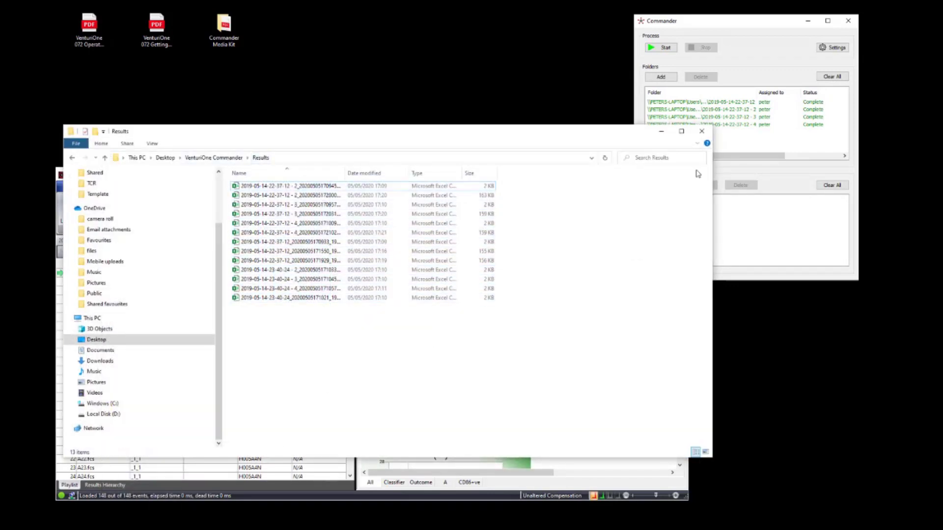